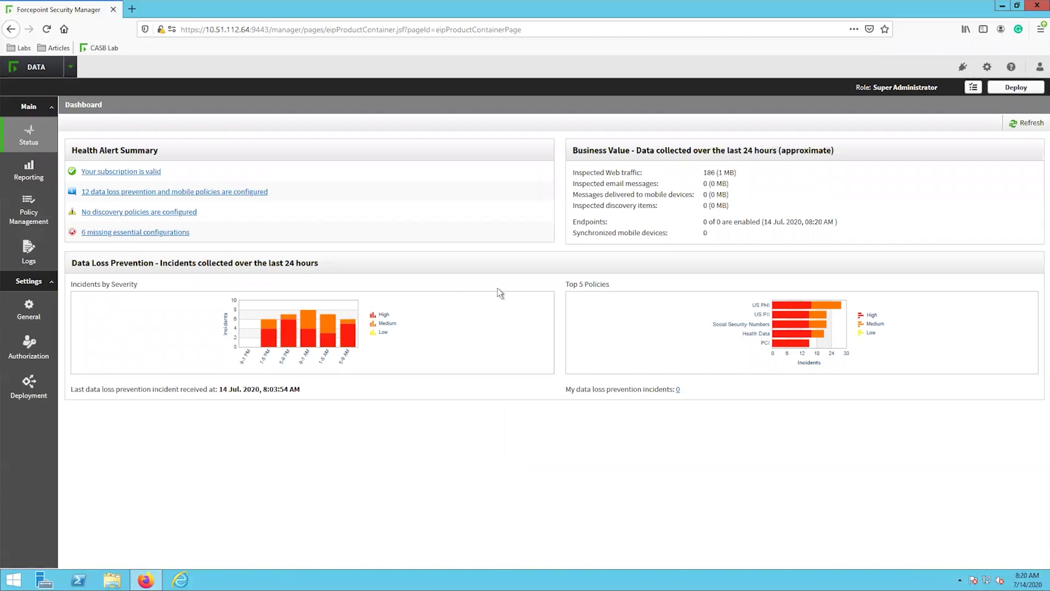
Open Subscription under Settings > General and highlight the DLP Cloud Applications service license rows
{"action": "mouse_move", "coordinate": [43, 300]}
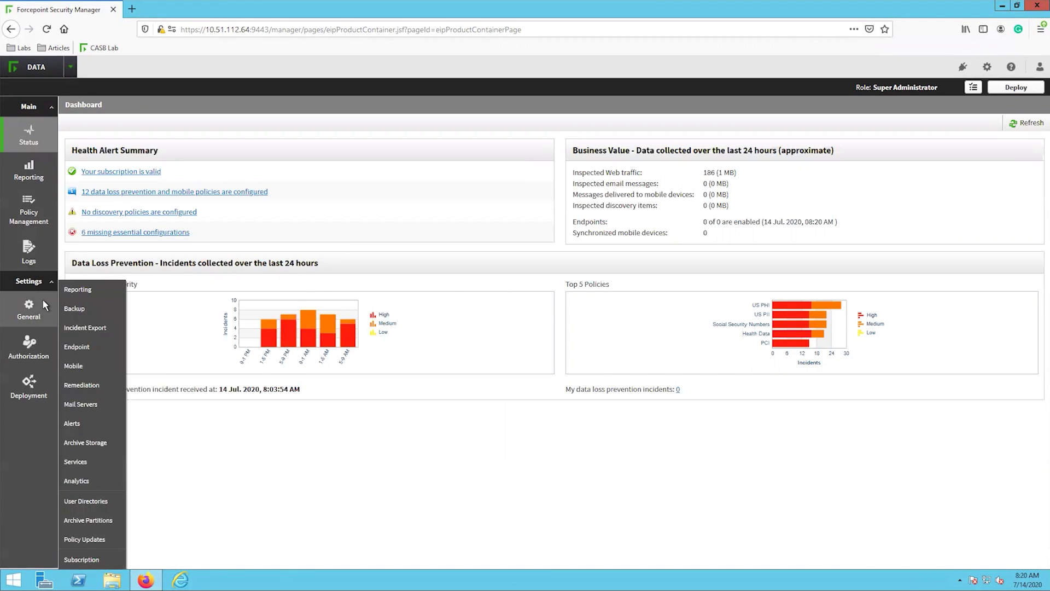
{"action": "left_click", "coordinate": [80, 559]}
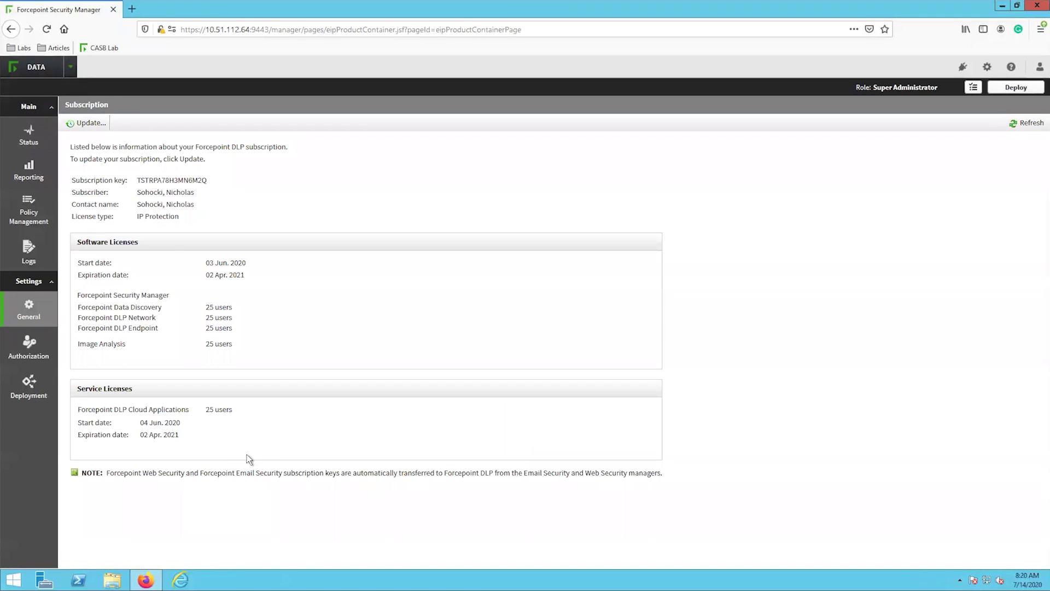
{"action": "left_click_drag", "start_coordinate": [212, 447], "coordinate": [76, 414]}
{"action": "left_click", "coordinate": [247, 427]}
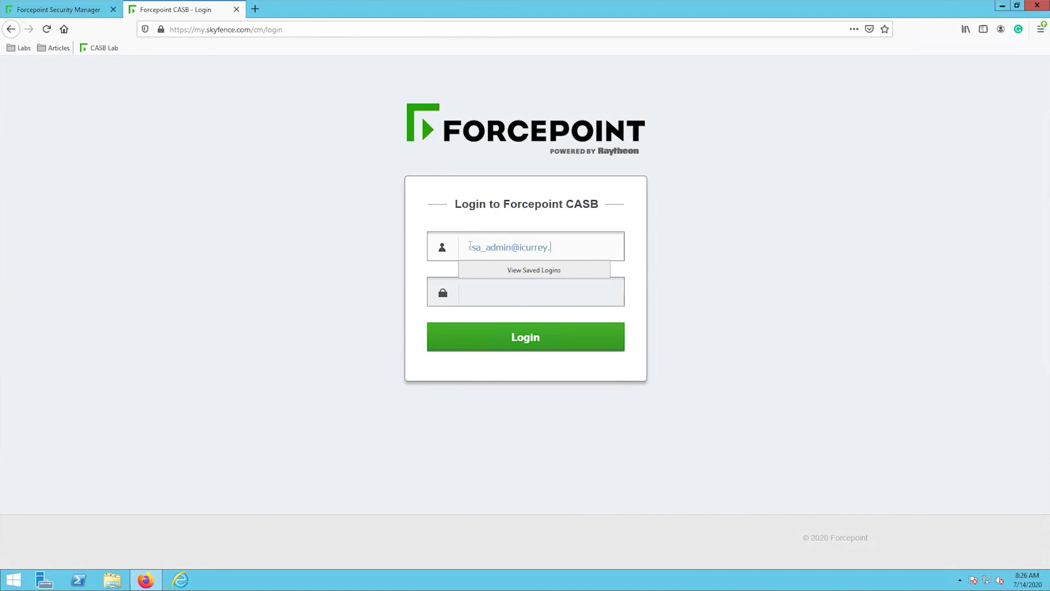
Sign in to Forcepoint CASB with the account password and let the browser remember the login
{"action": "key", "text": "Tab"}
{"action": "type", "text": "************"}
{"action": "left_click", "coordinate": [547, 336]}
{"action": "left_click", "coordinate": [244, 129]}
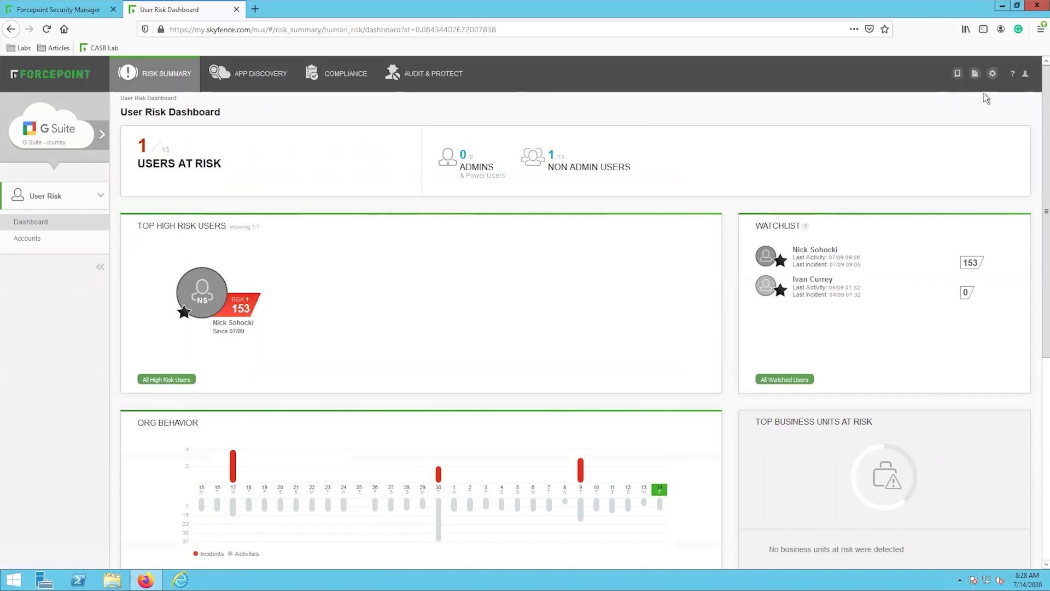
Enable API access on the Access Management > API settings page
{"action": "left_click", "coordinate": [992, 73]}
{"action": "left_click", "coordinate": [80, 238]}
{"action": "left_click", "coordinate": [50, 267]}
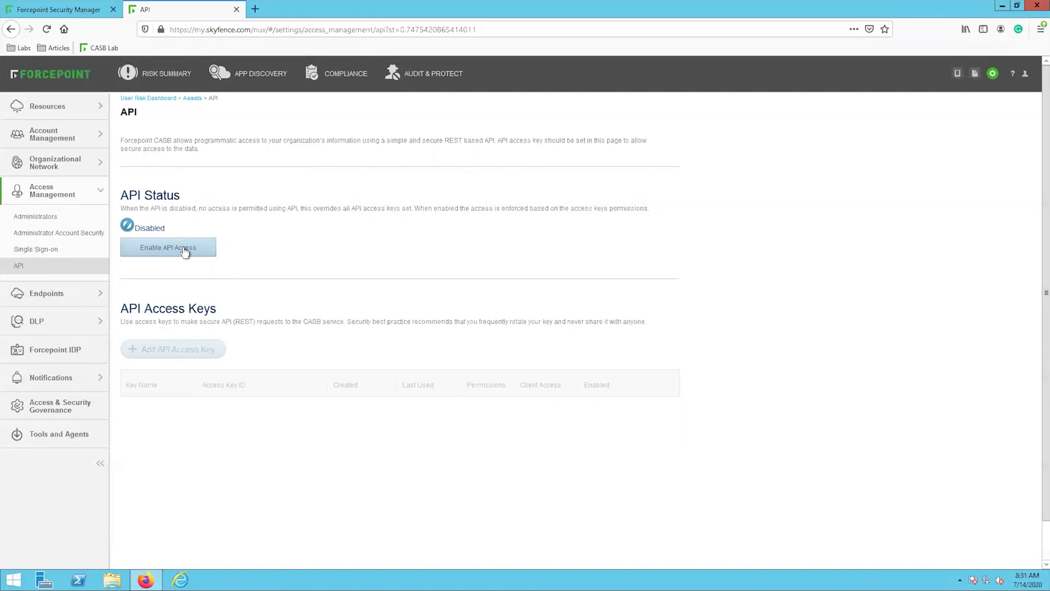
{"action": "left_click", "coordinate": [185, 250]}
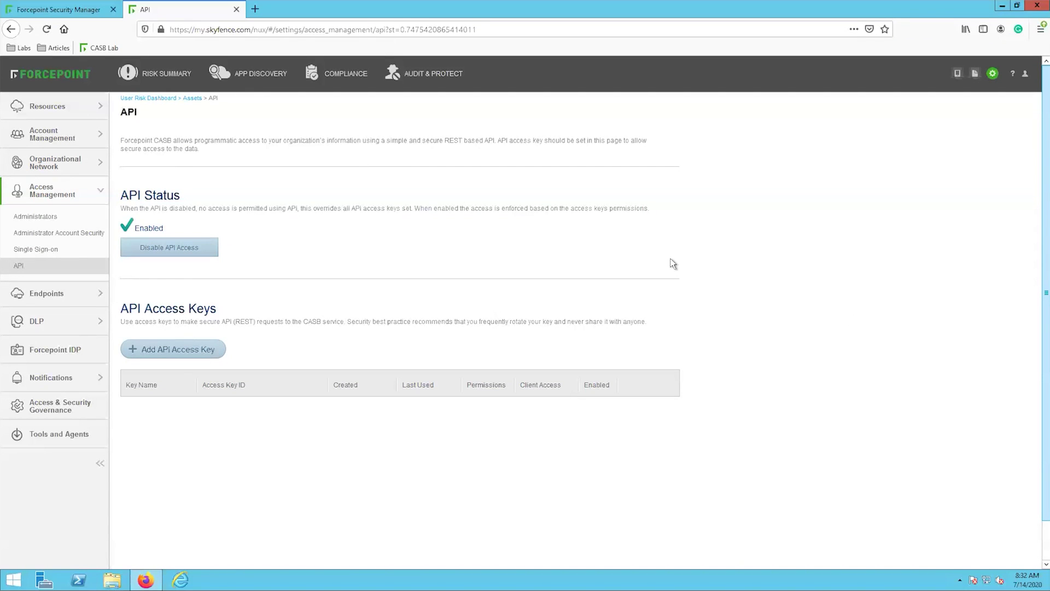
Start a new API access key and keep its key ID and secret in Notepad
{"action": "left_click", "coordinate": [217, 354]}
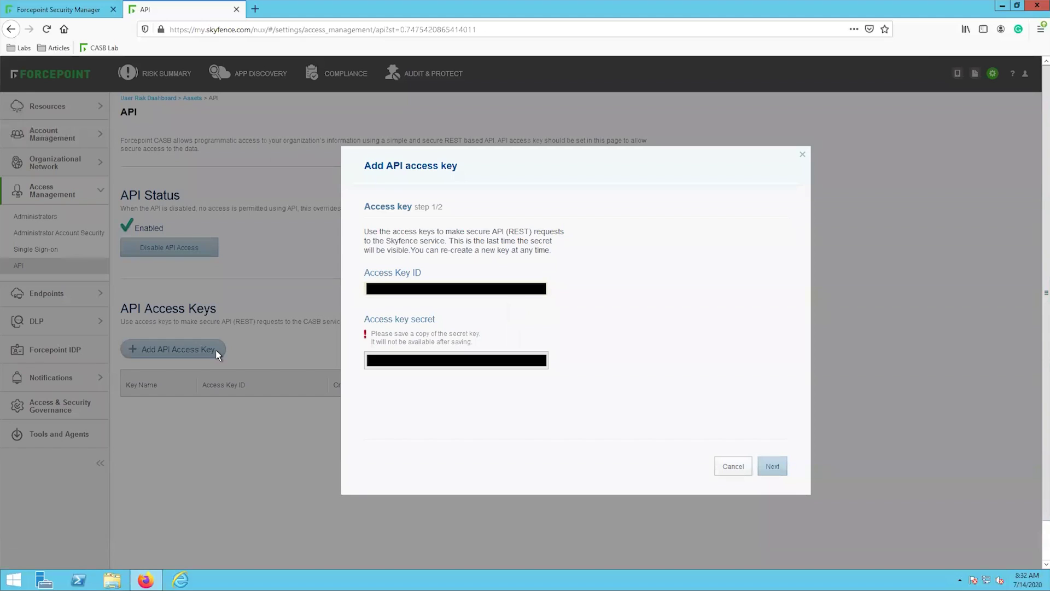
{"action": "left_click", "coordinate": [12, 579]}
{"action": "type", "text": "notepad"}
{"action": "key", "text": "Return"}
{"action": "left_click_drag", "start_coordinate": [660, 95], "coordinate": [864, 308]}
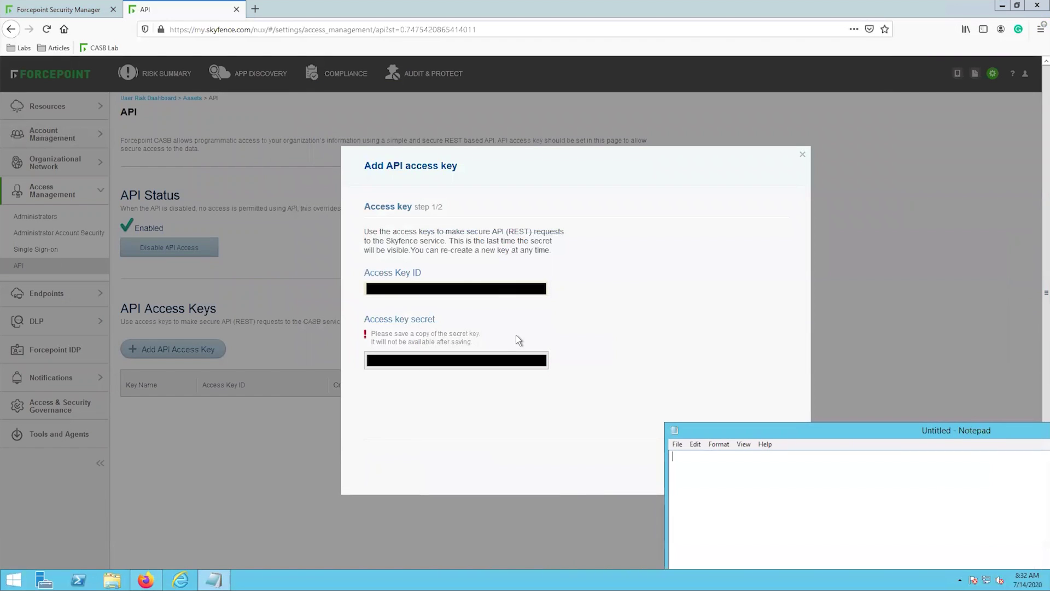
{"action": "left_click", "coordinate": [517, 335]}
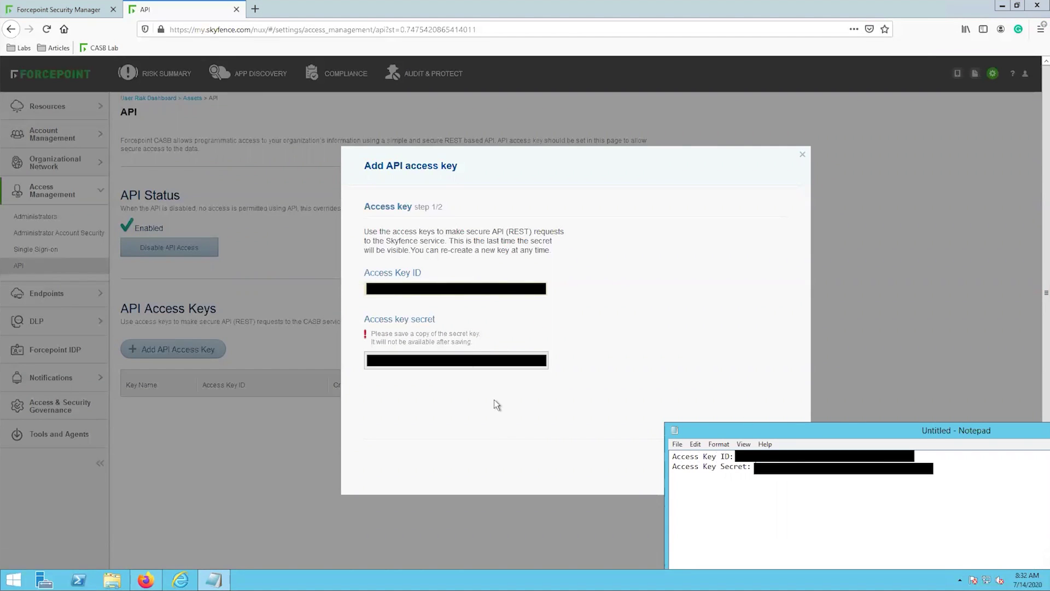
{"action": "left_click", "coordinate": [523, 399]}
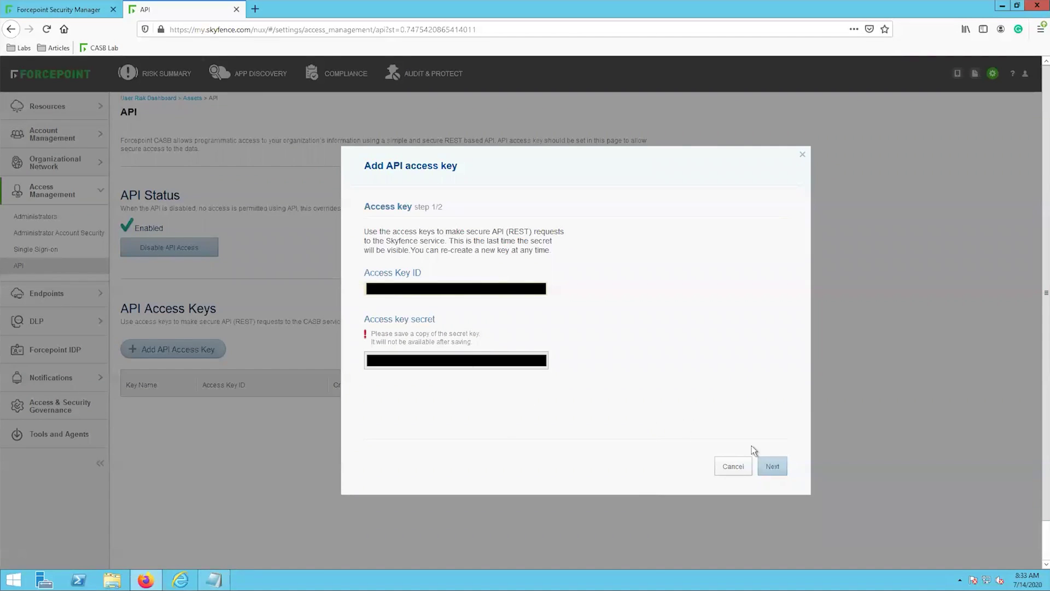
Name the key 'Tech Talk YouTube DLP Cloud Apps', grant Cloud DLP read permission, and finish
{"action": "left_click", "coordinate": [771, 467]}
{"action": "left_click", "coordinate": [501, 263]}
{"action": "type", "text": "Tech Talk You"}
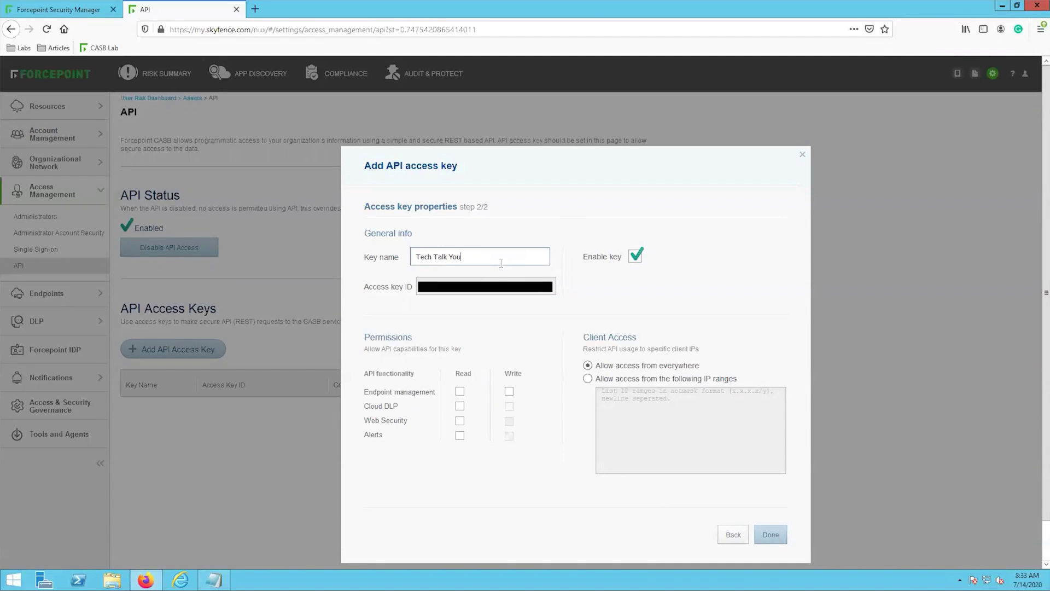
{"action": "type", "text": "Tube DLP Cloud Apps"}
{"action": "left_click", "coordinate": [460, 408]}
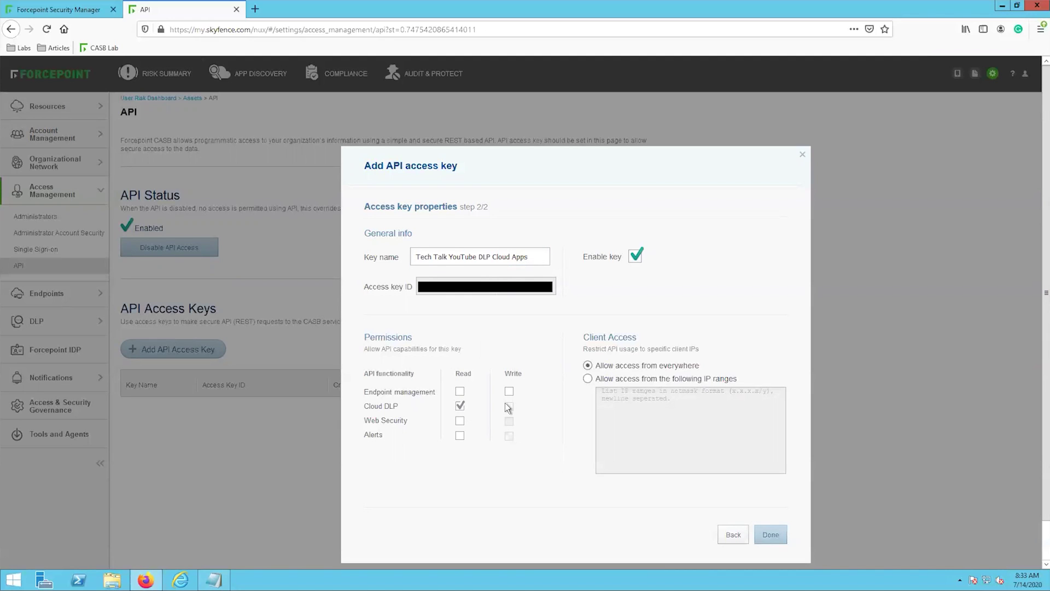
{"action": "left_click", "coordinate": [774, 535]}
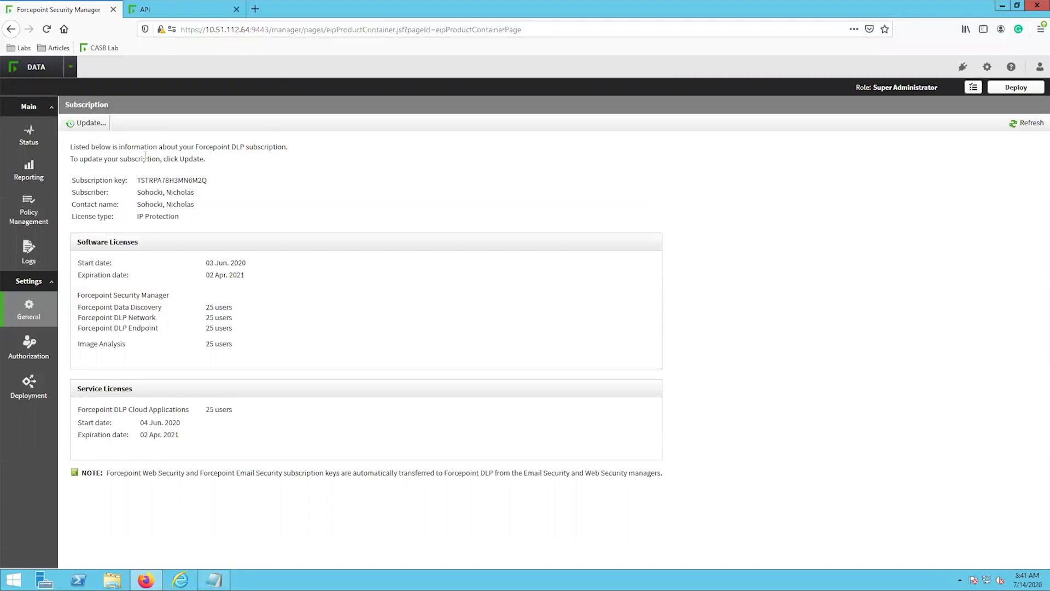
Go to the CASB Service tab in Services settings and open the CASB Connection dialog
{"action": "left_click", "coordinate": [33, 323]}
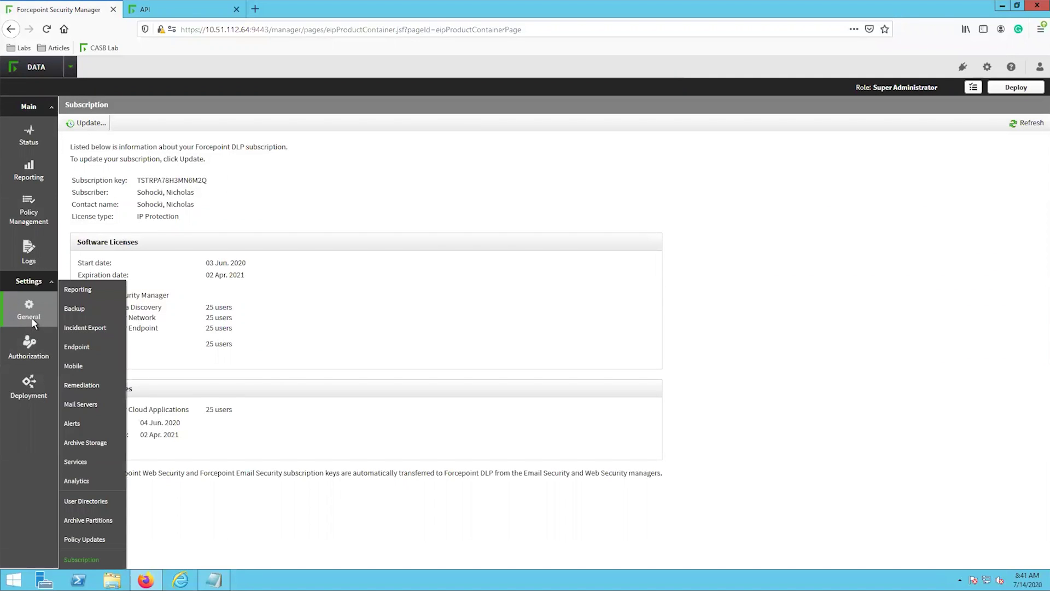
{"action": "left_click", "coordinate": [82, 461]}
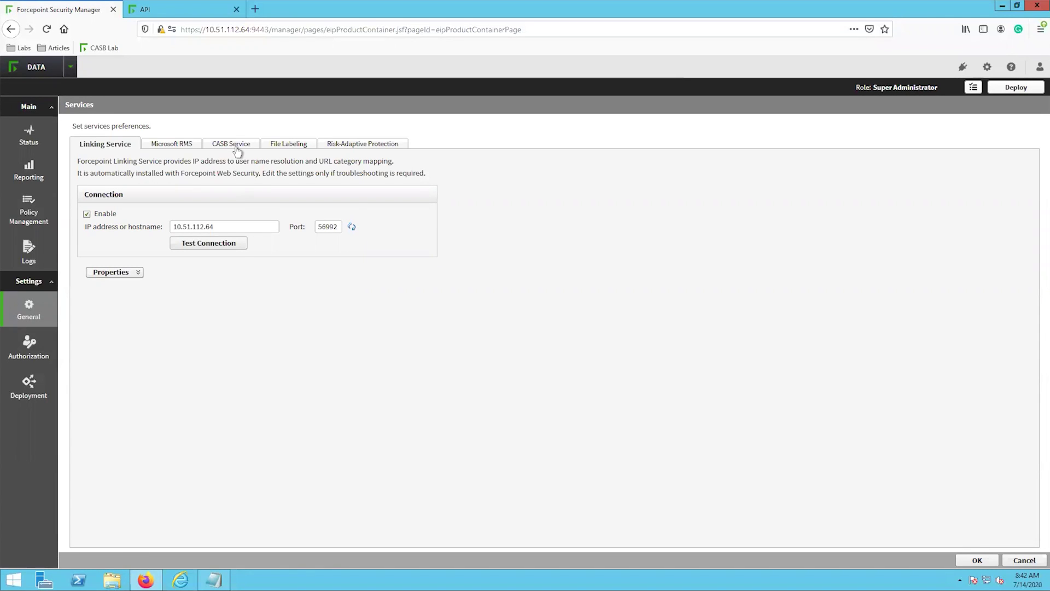
{"action": "left_click", "coordinate": [237, 146]}
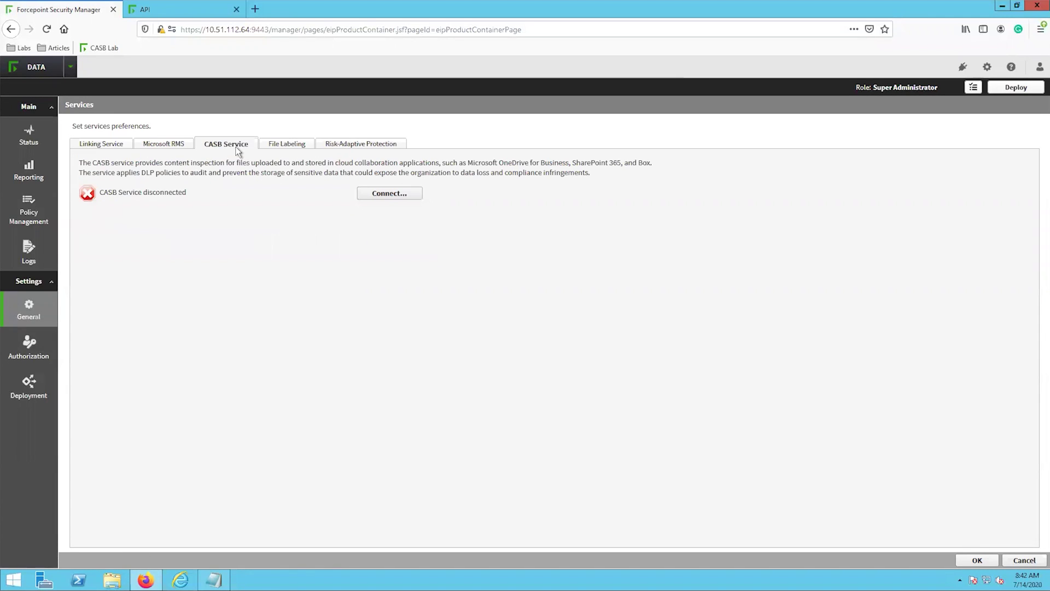
{"action": "left_click", "coordinate": [406, 197]}
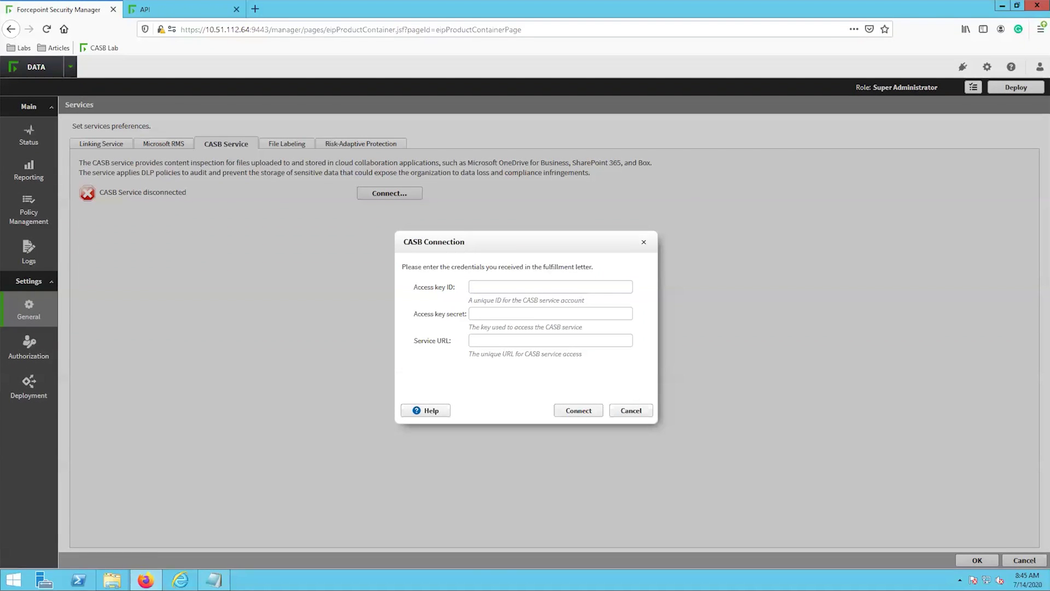
Fill the access key ID and secret fields with the values saved in Notepad
{"action": "left_click", "coordinate": [219, 579]}
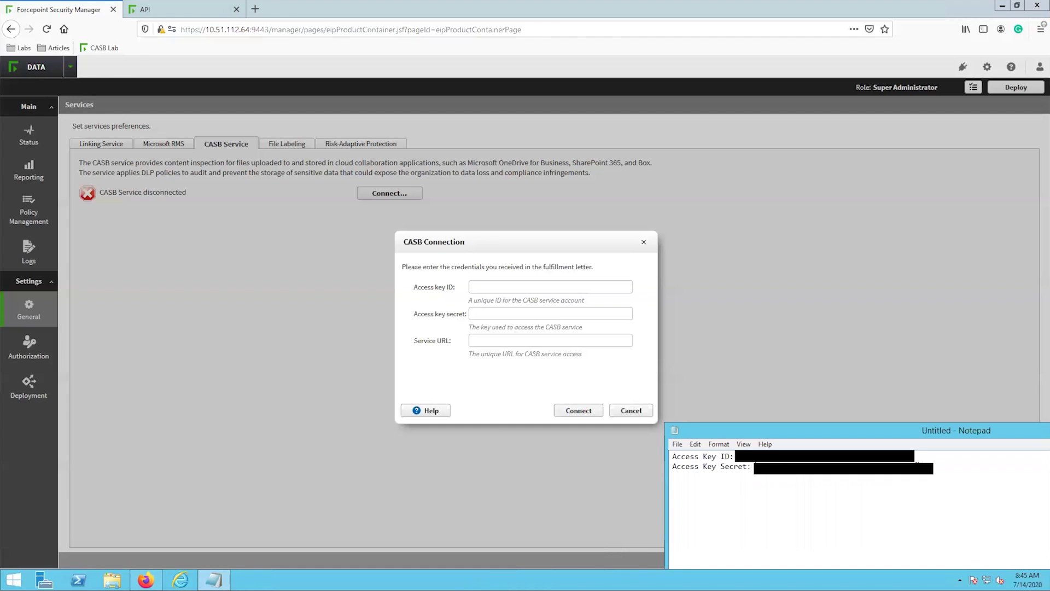
{"action": "left_click_drag", "start_coordinate": [736, 456], "coordinate": [915, 456]}
{"action": "key", "text": "ctrl+c"}
{"action": "left_click", "coordinate": [585, 286]}
{"action": "key", "text": "ctrl+v"}
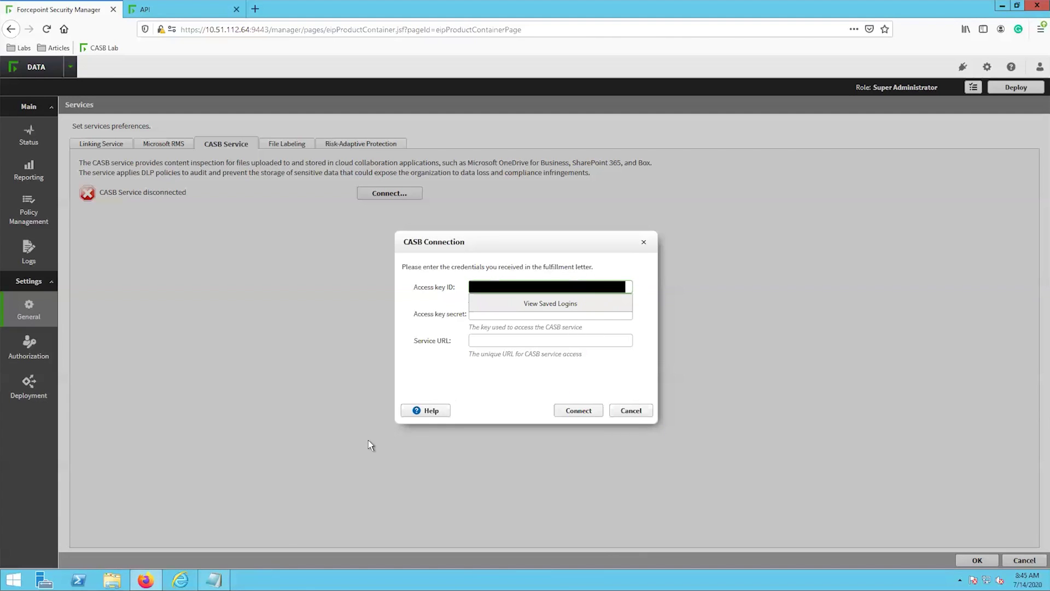
{"action": "left_click", "coordinate": [215, 579]}
{"action": "left_click_drag", "start_coordinate": [875, 468], "coordinate": [761, 467]}
{"action": "key", "text": "ctrl+c"}
{"action": "left_click", "coordinate": [550, 313]}
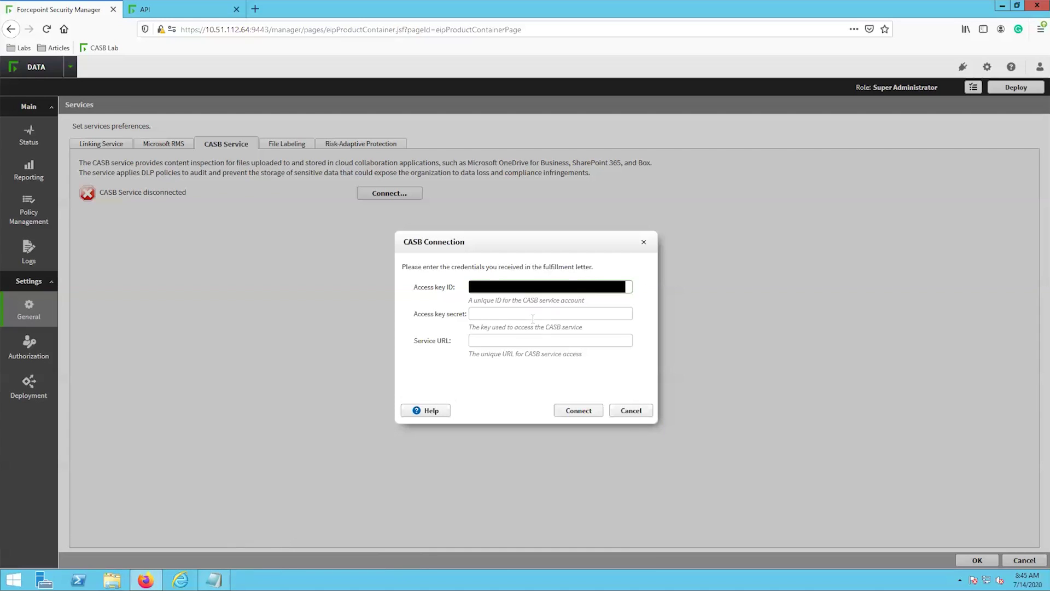
{"action": "key", "text": "ctrl+v"}
{"action": "key", "text": "Tab"}
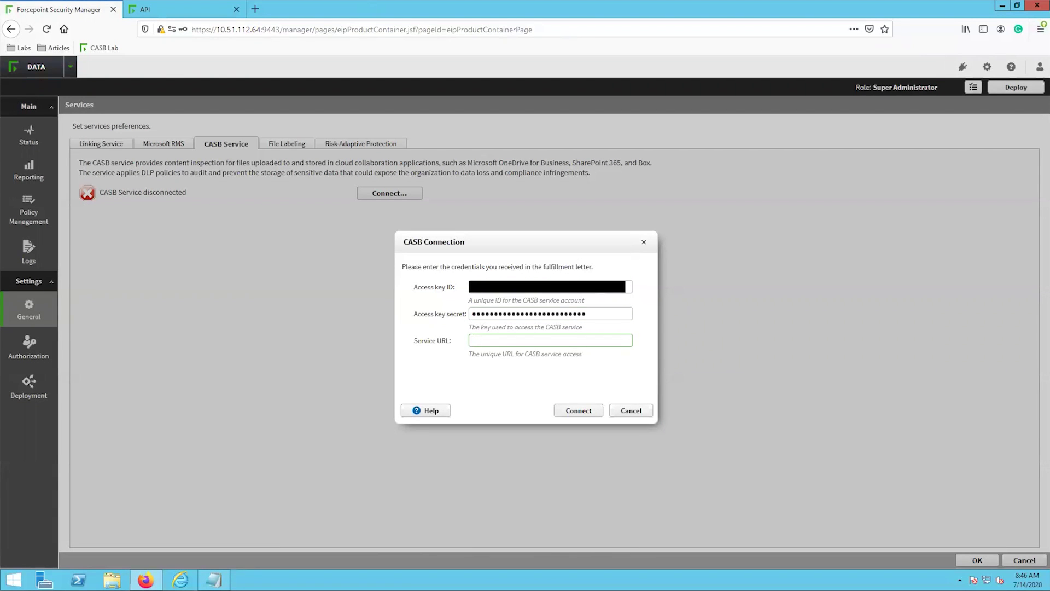
{"action": "left_click", "coordinate": [206, 12]}
{"action": "left_click_drag", "start_coordinate": [253, 30], "coordinate": [155, 34]}
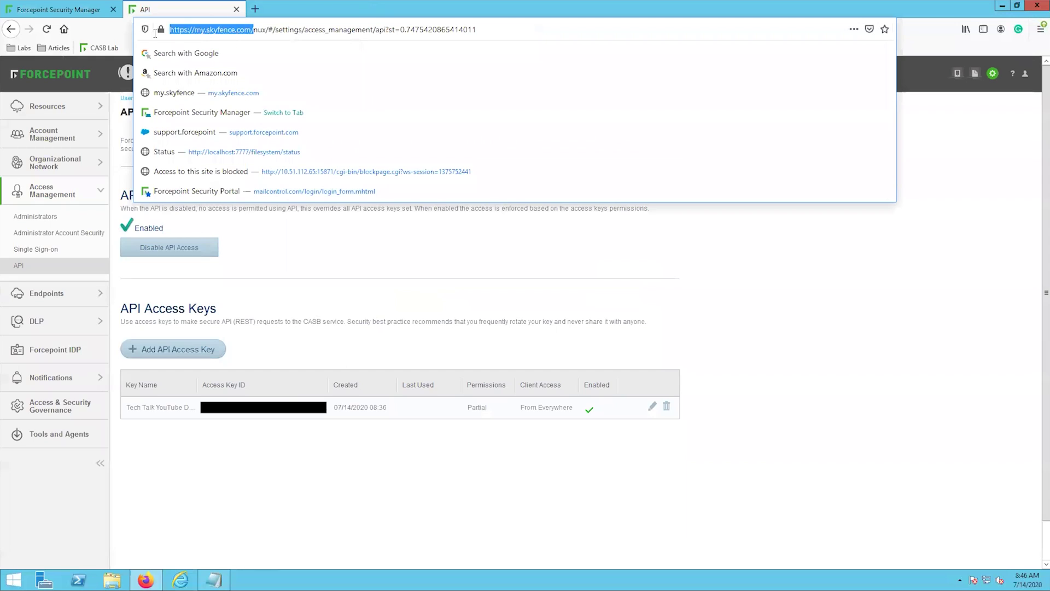
{"action": "key", "text": "ctrl+c"}
{"action": "left_click", "coordinate": [54, 10]}
{"action": "key", "text": "ctrl+v"}
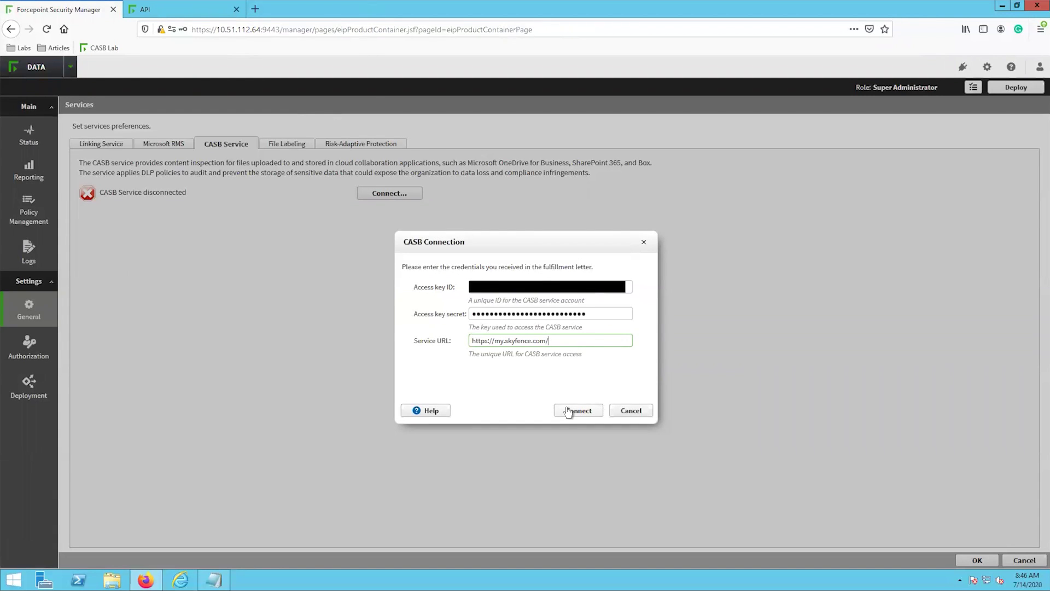
{"action": "left_click", "coordinate": [569, 410]}
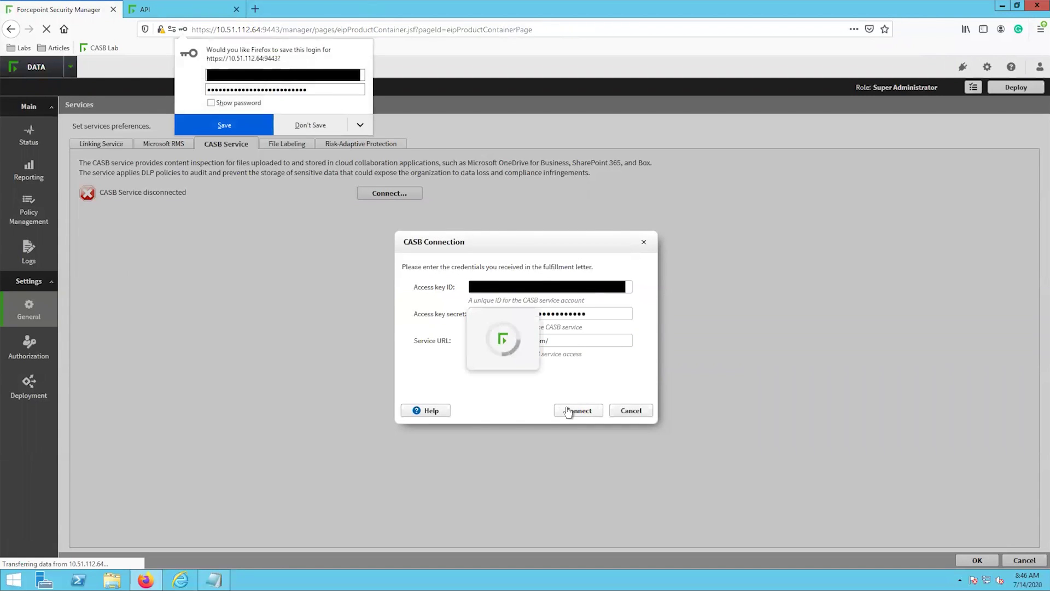
{"action": "left_click", "coordinate": [314, 127]}
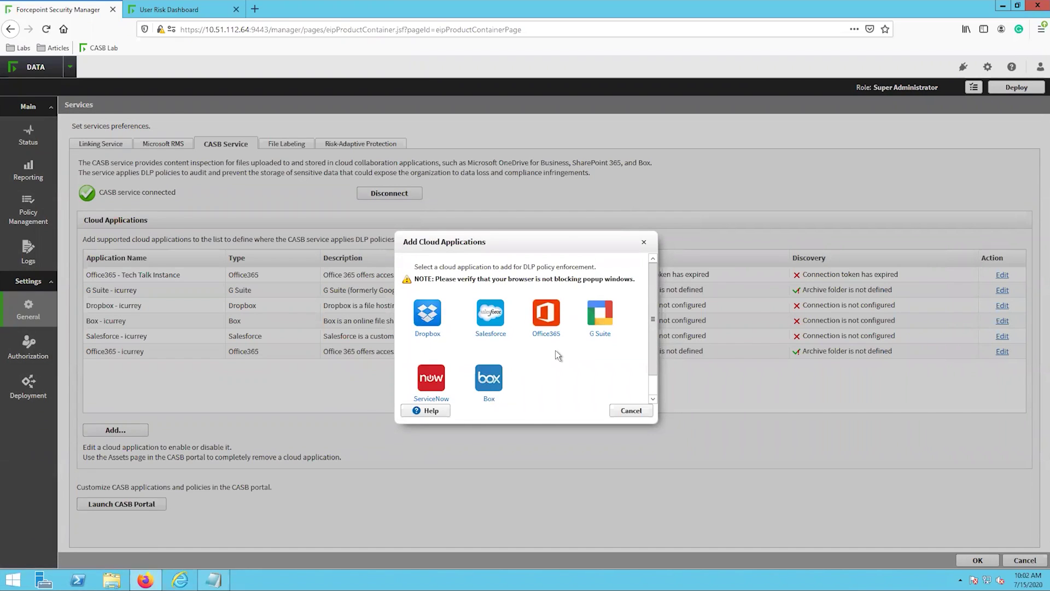
Choose the Office365 tile to add a new Office365 cloud application
{"action": "left_click", "coordinate": [558, 335]}
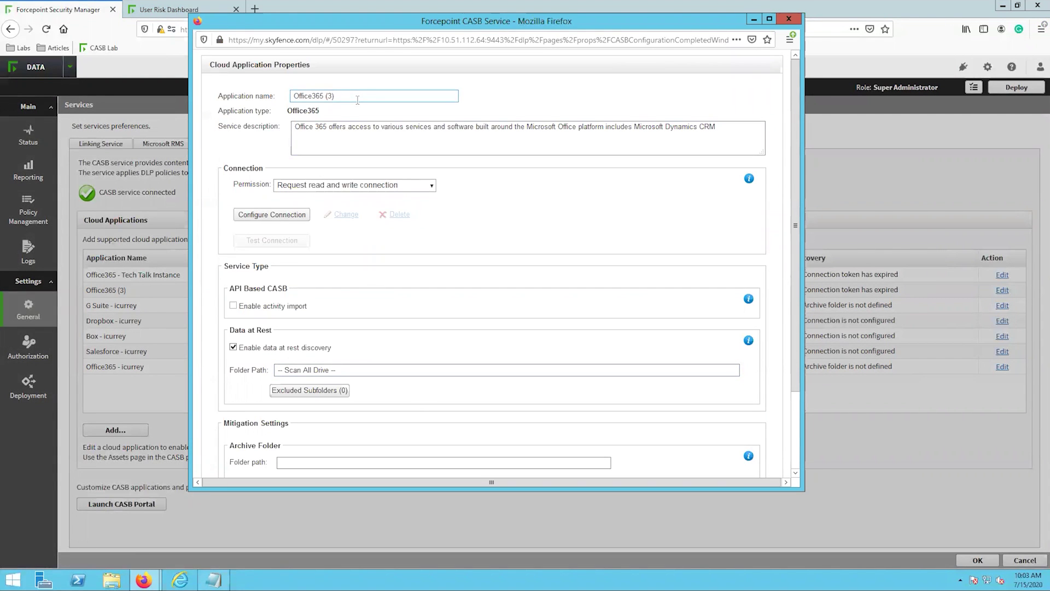
Rename the application to 'Office365 ES Instance' and begin configuring its connection
{"action": "key", "text": "BackSpace"}
{"action": "key", "text": "BackSpace"}
{"action": "type", "text": "ES Instance"}
{"action": "left_click", "coordinate": [298, 215]}
{"action": "left_click", "coordinate": [548, 161]}
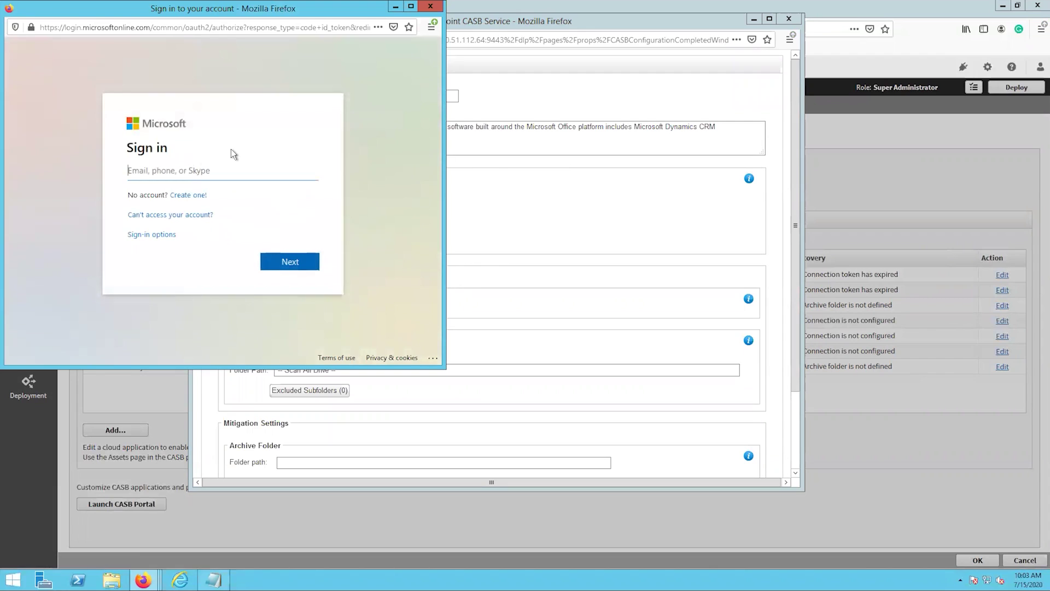
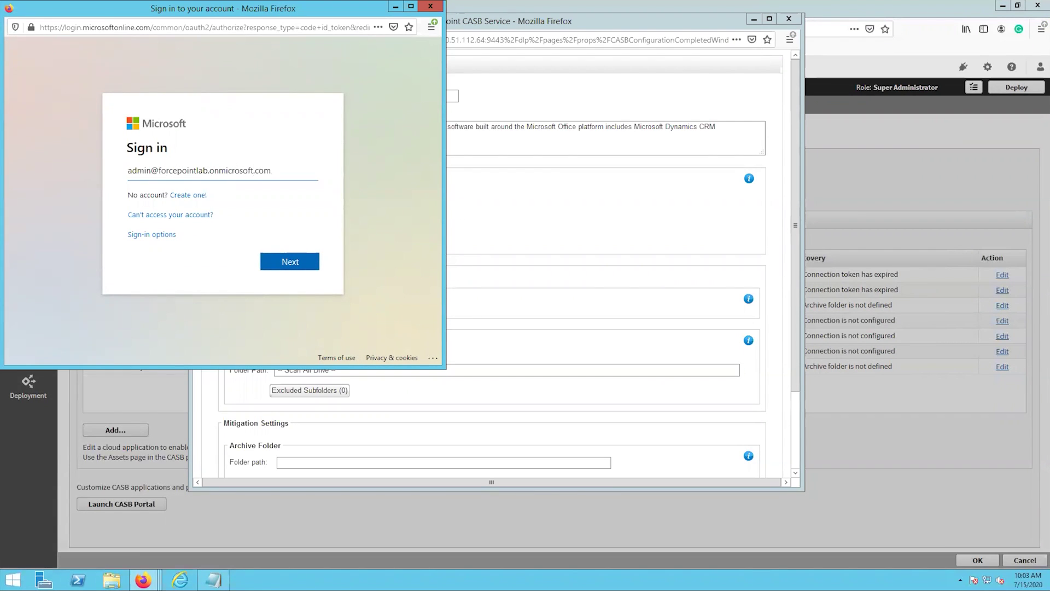
Sign in with the Microsoft 365 admin account and accept the requested permissions
{"action": "left_click", "coordinate": [290, 260]}
{"action": "key", "text": "ctrl+v"}
{"action": "left_click", "coordinate": [290, 251]}
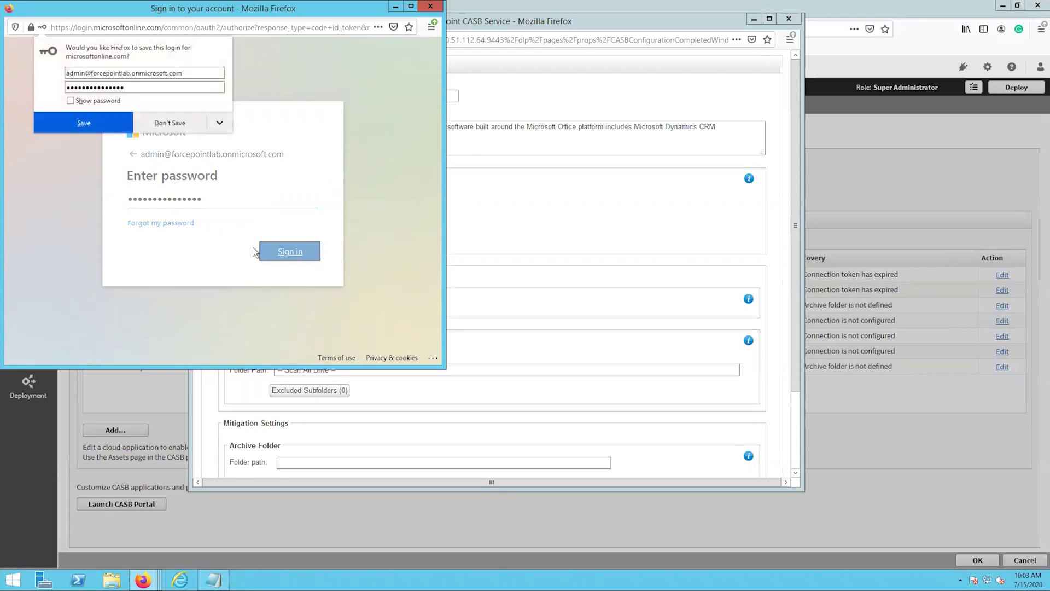
{"action": "scroll", "coordinate": [210, 201], "scroll_direction": "down", "scroll_amount": 2}
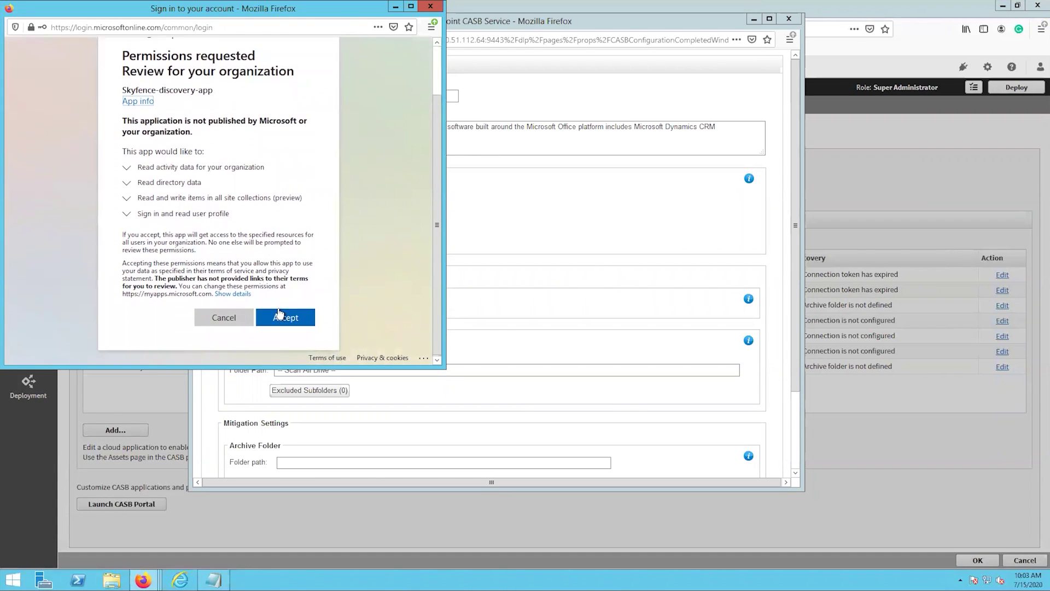
{"action": "left_click", "coordinate": [280, 317]}
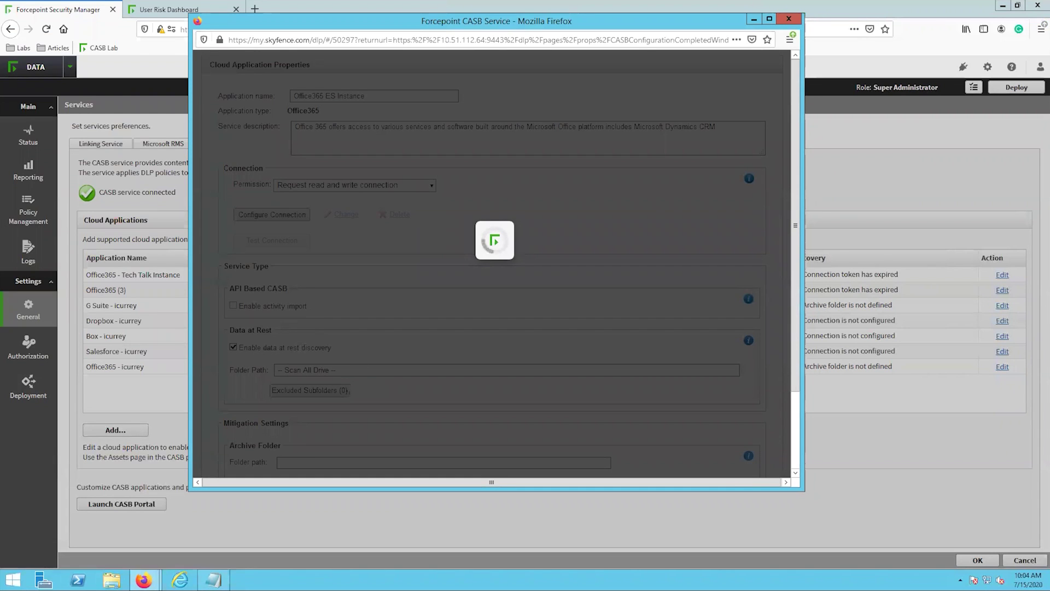
Tick Enable activity import under API Based CASB for Office365 ES Instance
{"action": "scroll", "coordinate": [353, 259], "scroll_direction": "down", "scroll_amount": 2}
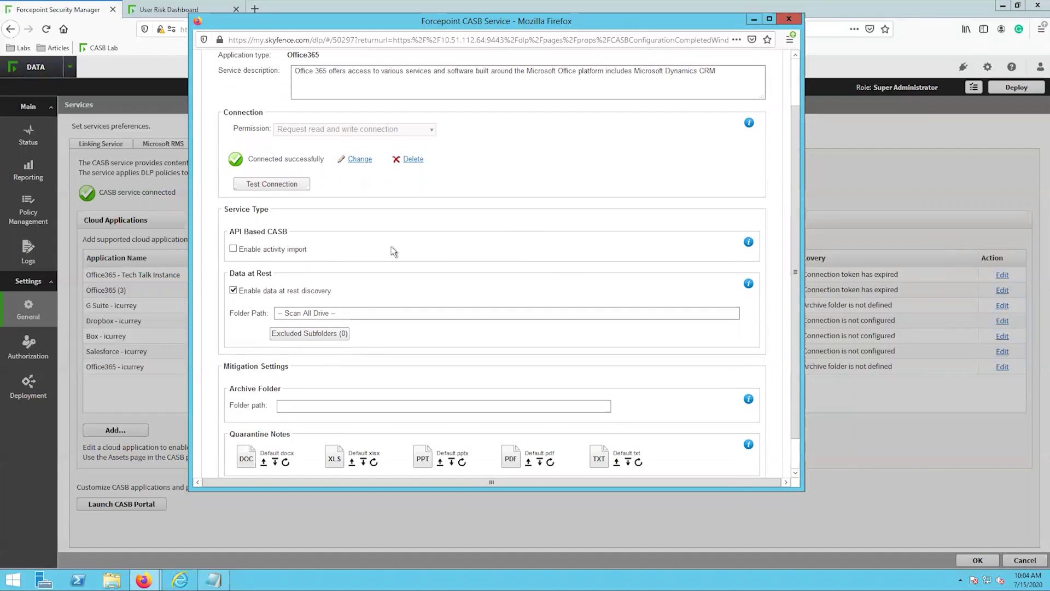
{"action": "left_click", "coordinate": [233, 249]}
{"action": "scroll", "coordinate": [399, 260], "scroll_direction": "down", "scroll_amount": 1}
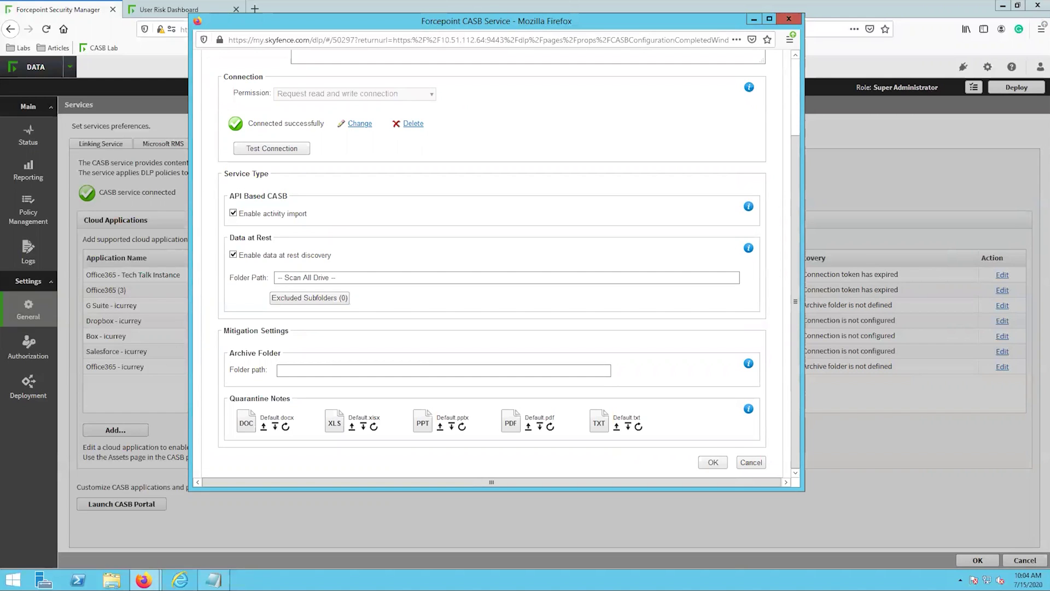
Paste the OneDrive folder URL into the Archive Folder path and save the properties with OK
{"action": "left_click", "coordinate": [488, 357]}
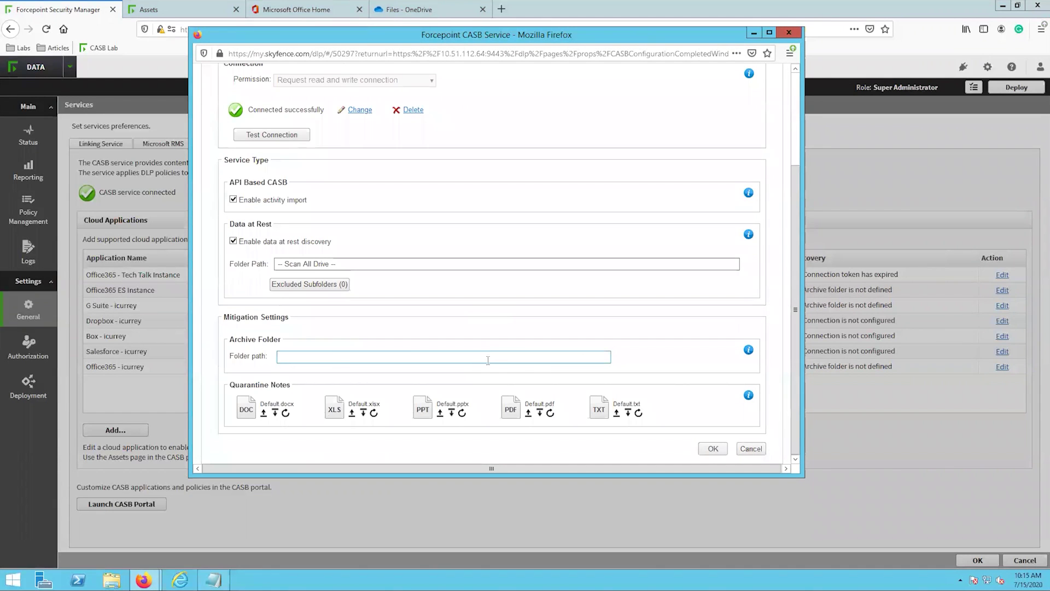
{"action": "key", "text": "ctrl+v"}
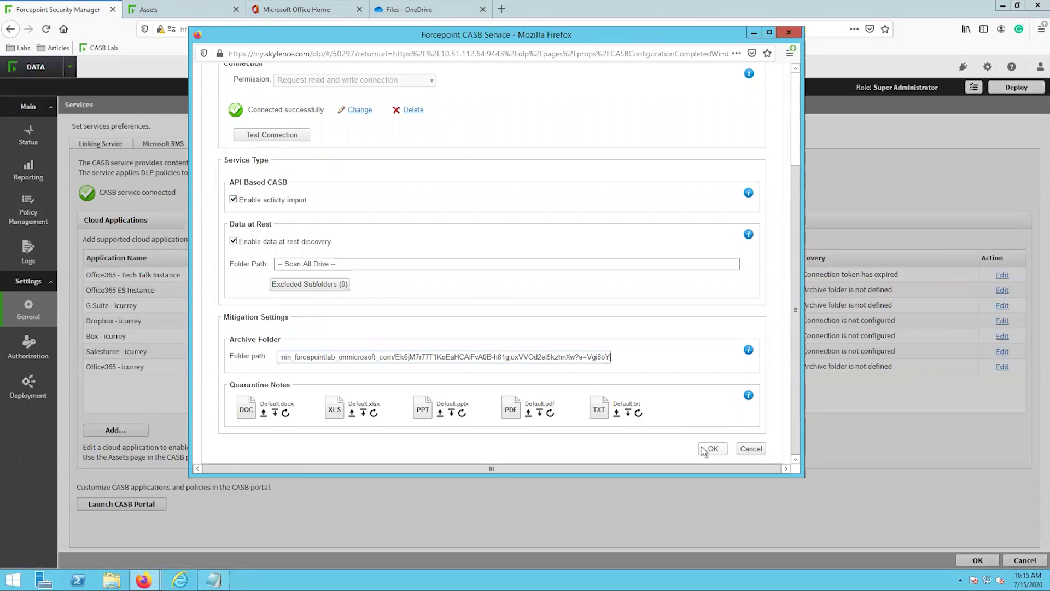
{"action": "left_click", "coordinate": [710, 449]}
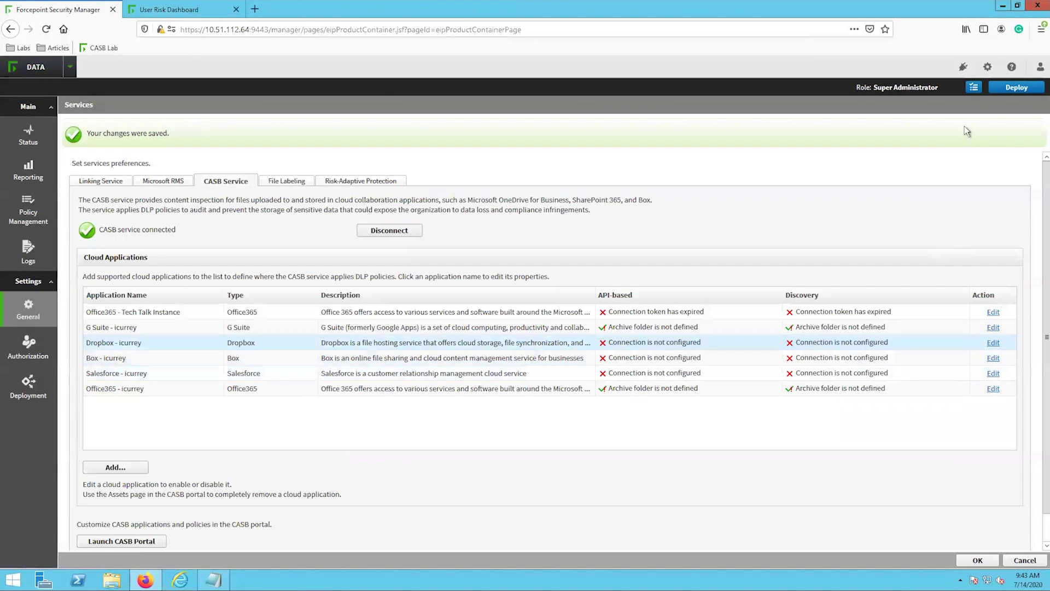
Run Deploy and confirm it in the Deploy settings dialog
{"action": "left_click", "coordinate": [1016, 87]}
{"action": "left_click", "coordinate": [574, 357]}
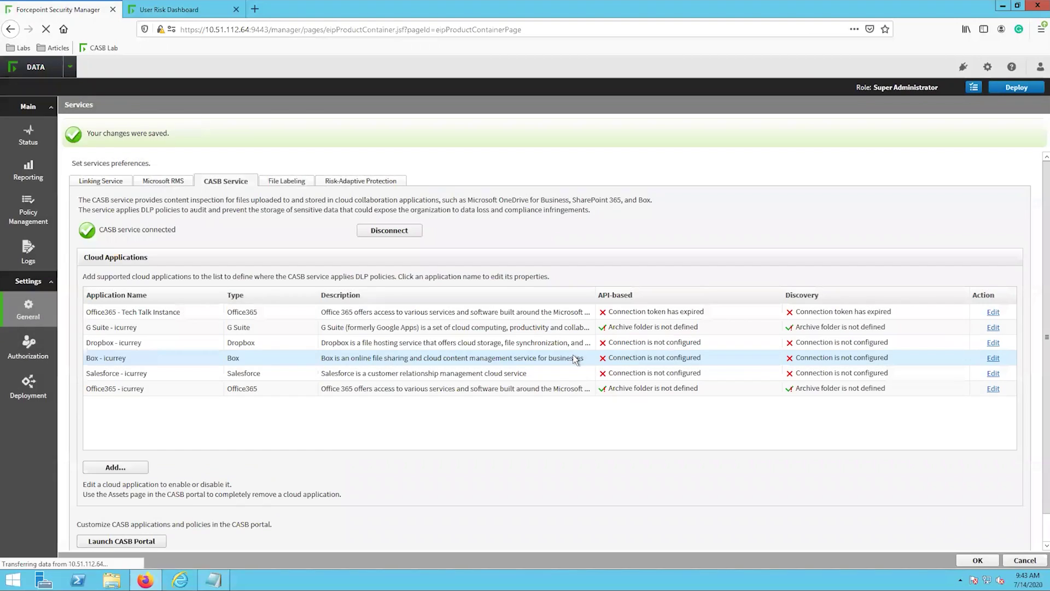